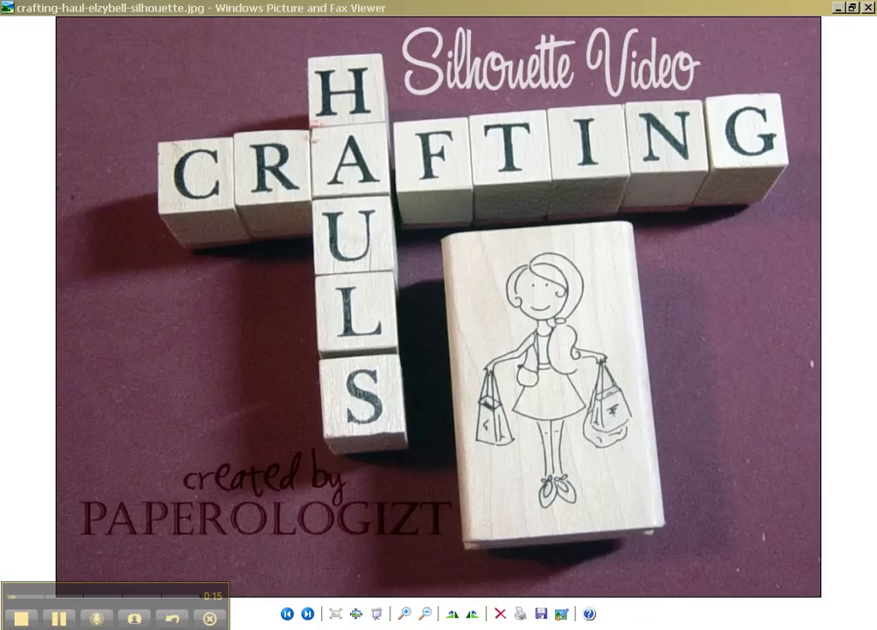
Step: Advance through the bunny place card photos to potluck-food-card.jpg, then switch to Internet Explorer
left_click(307, 613)
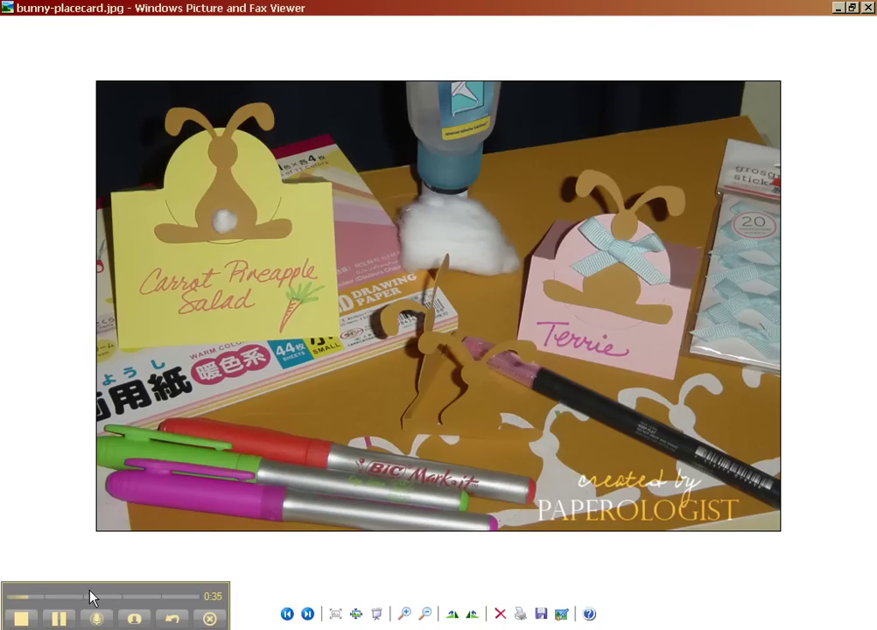
left_click(309, 615)
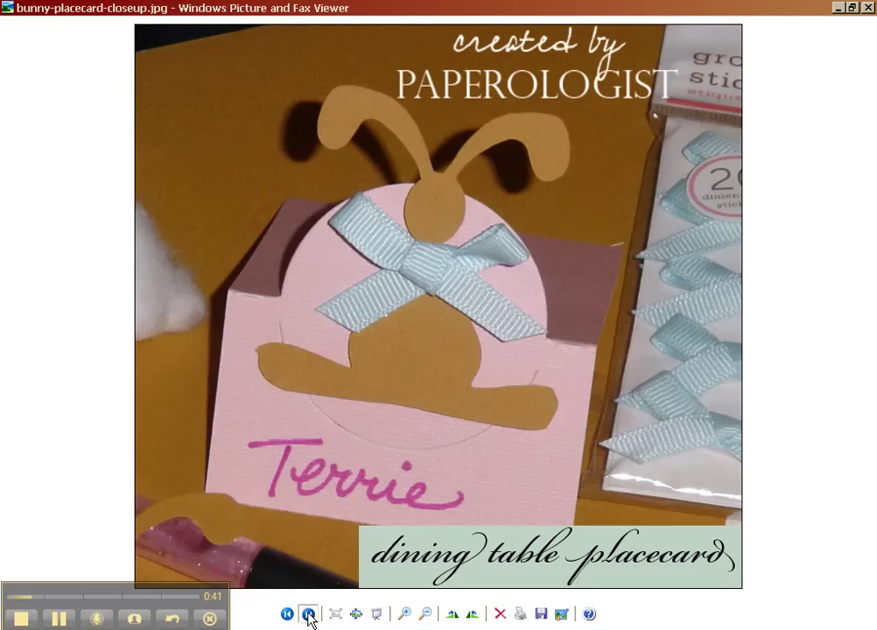
left_click(308, 615)
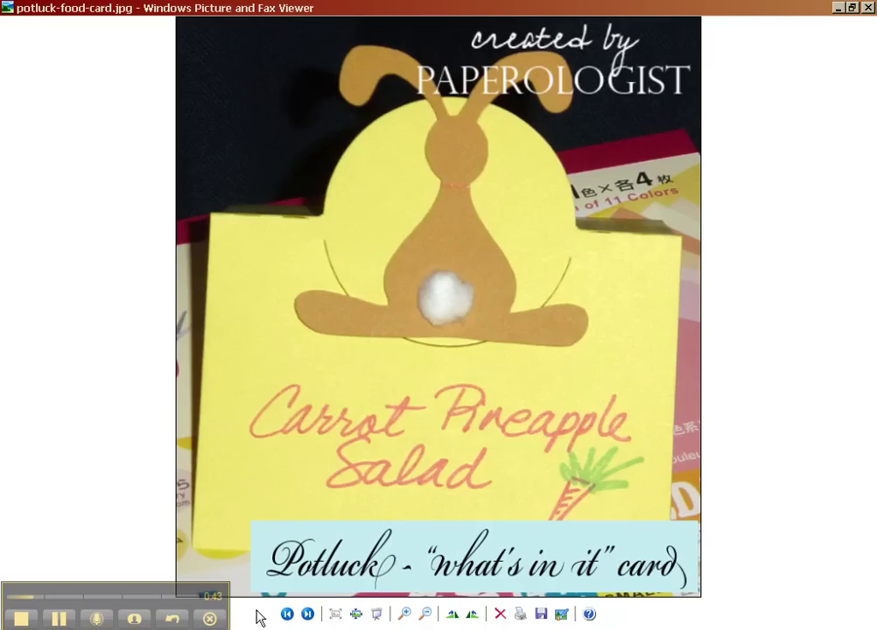
left_click(60, 620)
Step: Scroll The Cutting Cafe' blog and open the BUNNY SHAPED CARD post
left_click(60, 620)
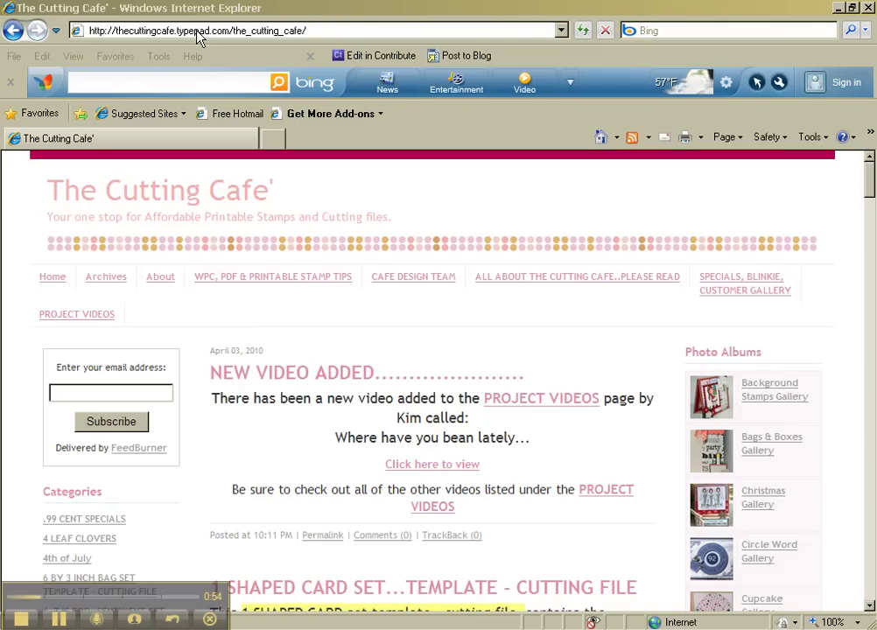
left_click(205, 460)
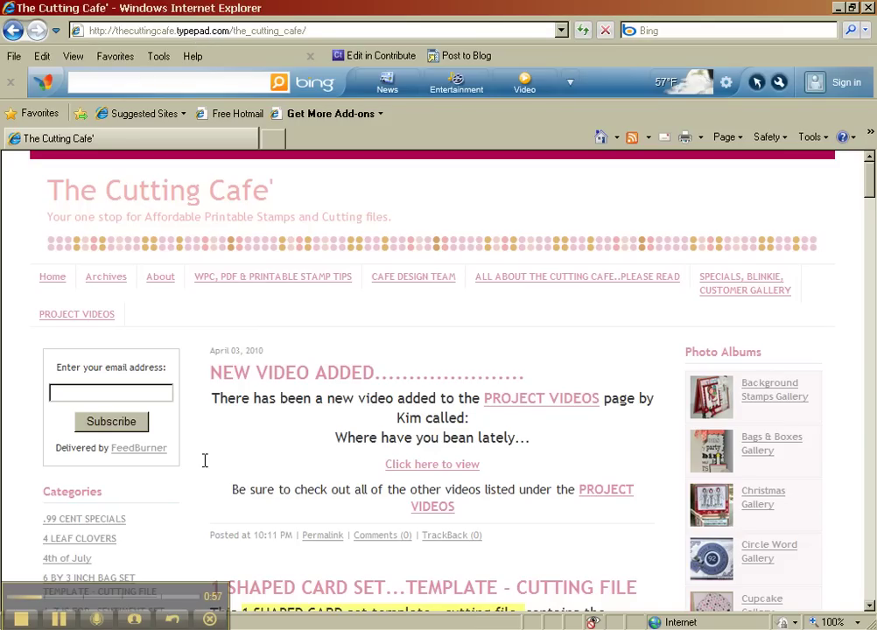
scroll(205, 461, "down", 8)
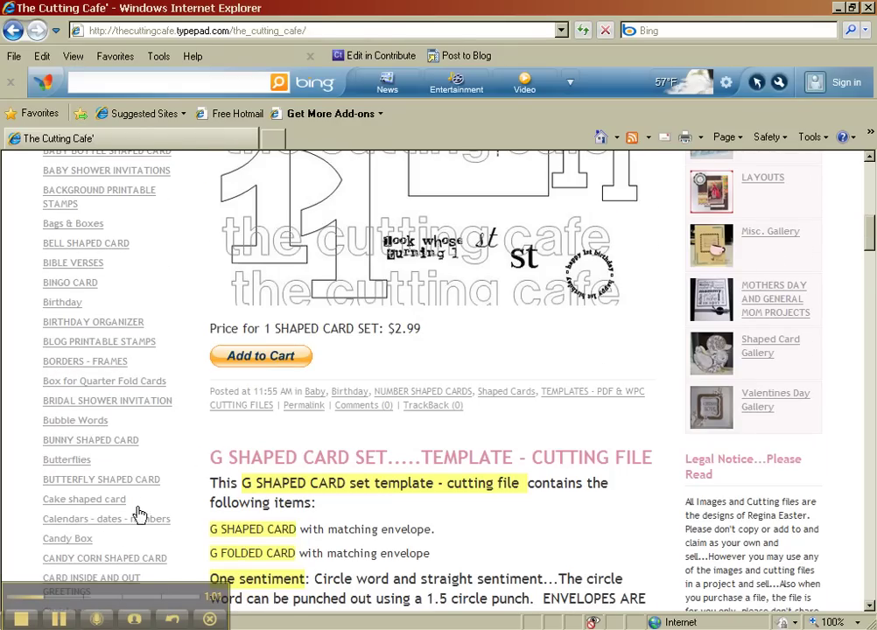
left_click(131, 449)
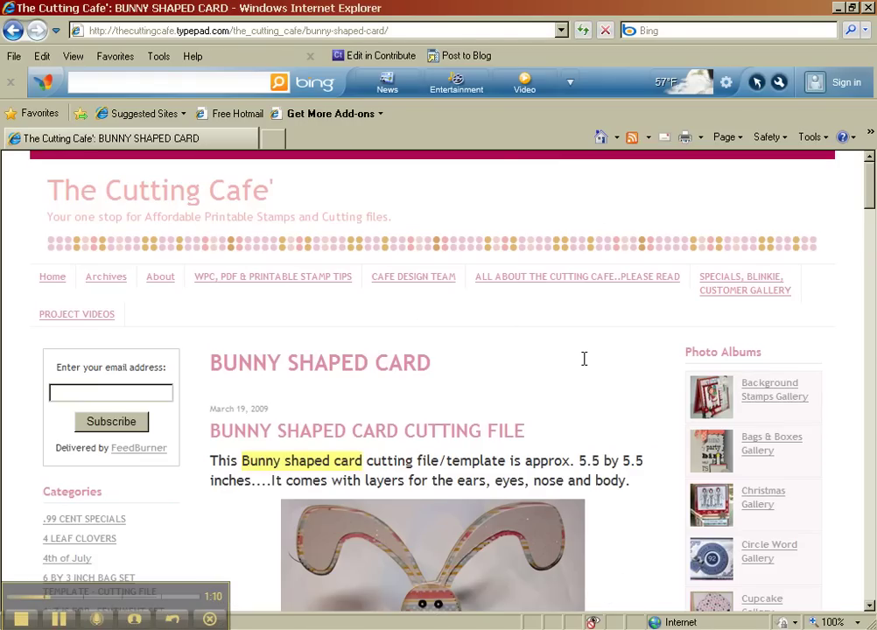
Step: Scroll down the post to the cutting file's $1.50 price and Add to Cart button
scroll(583, 358, "down", 3)
scroll(584, 356, "down", 2)
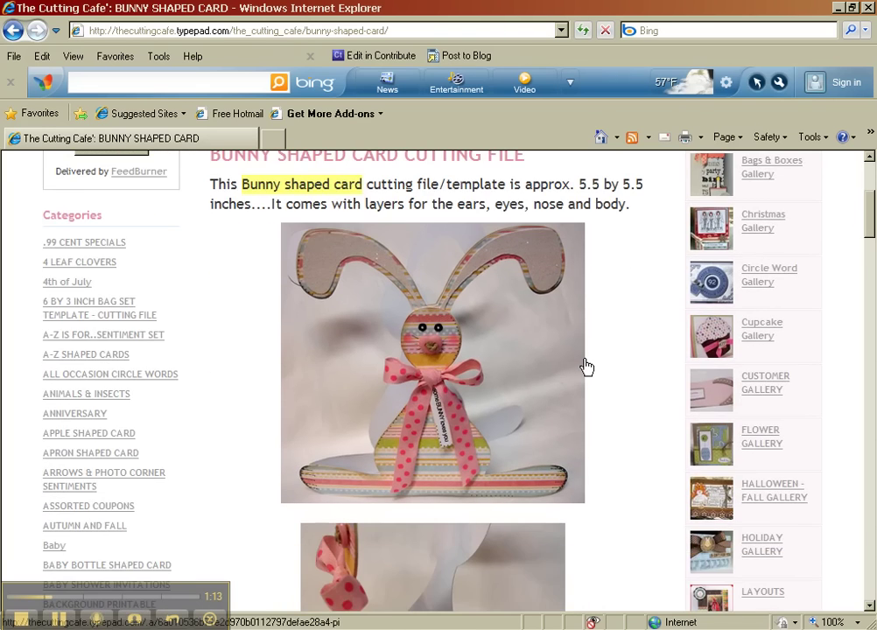
scroll(586, 367, "down", 12)
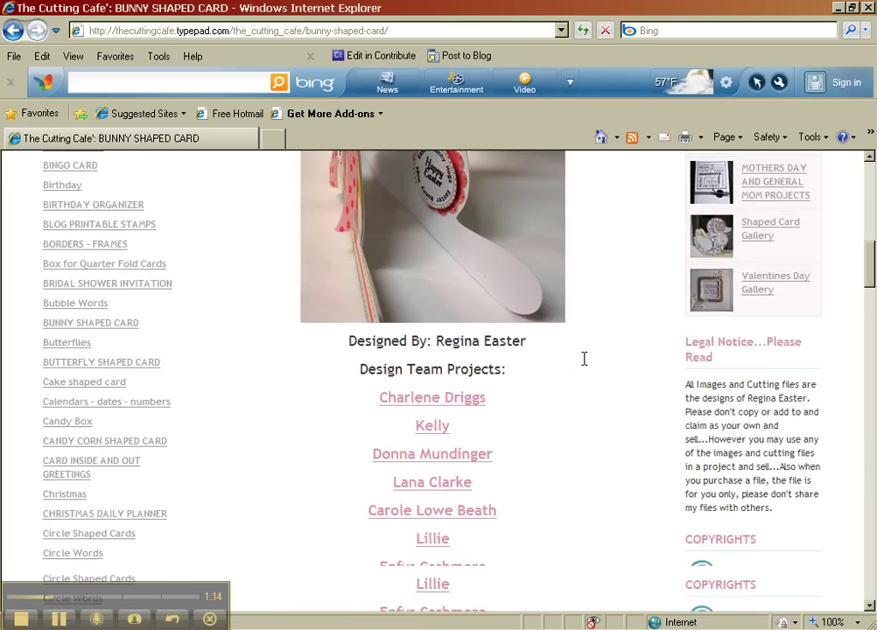
scroll(583, 358, "down", 1)
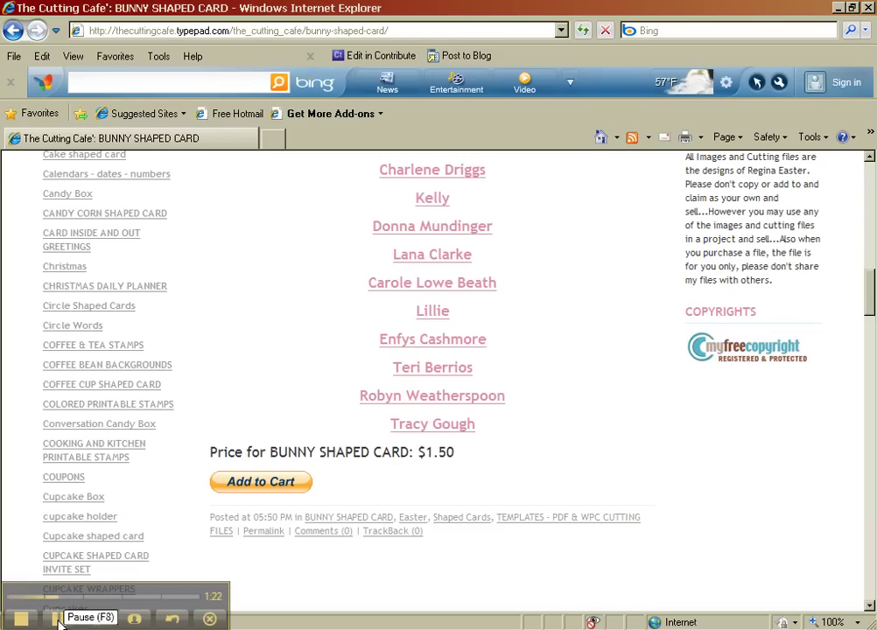
left_click(58, 622)
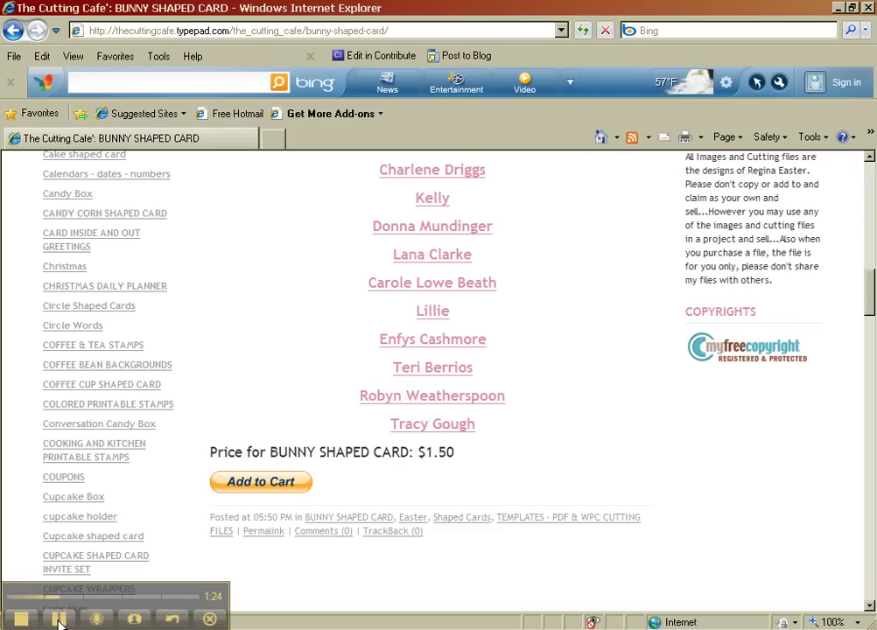
Step: Open shape bunny card 1 png.PNG in Paint using Open With
left_click(59, 622)
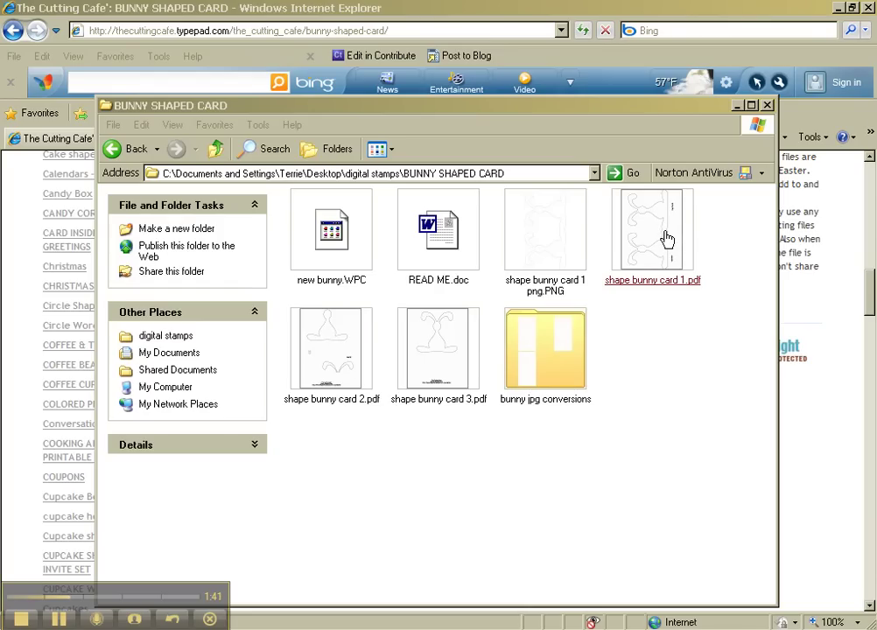
right_click(549, 253)
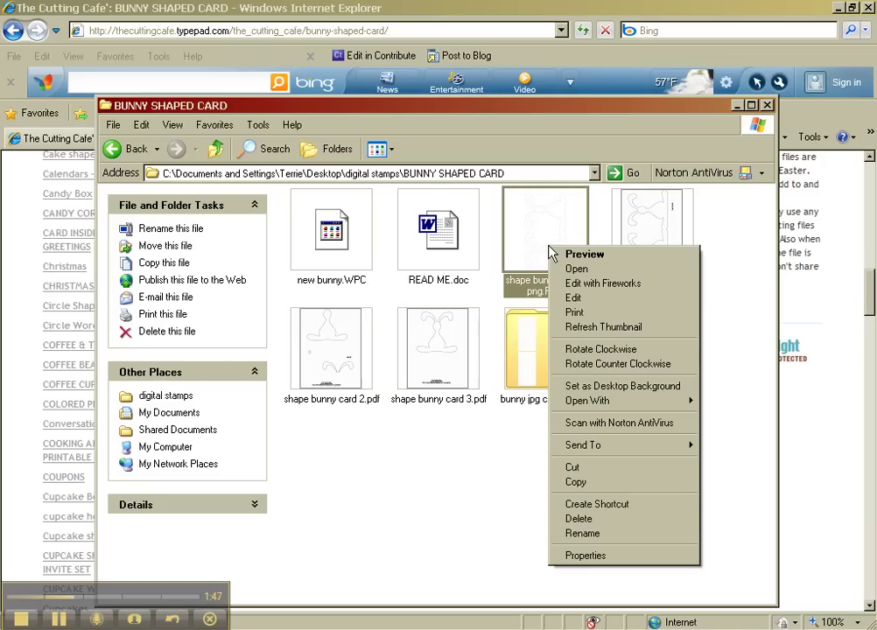
mouse_move(673, 400)
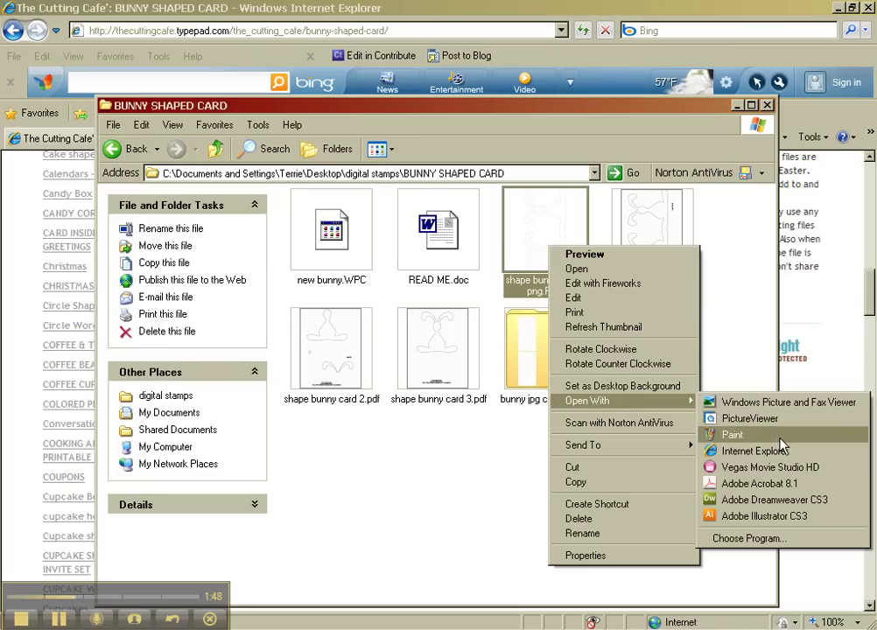
left_click(733, 434)
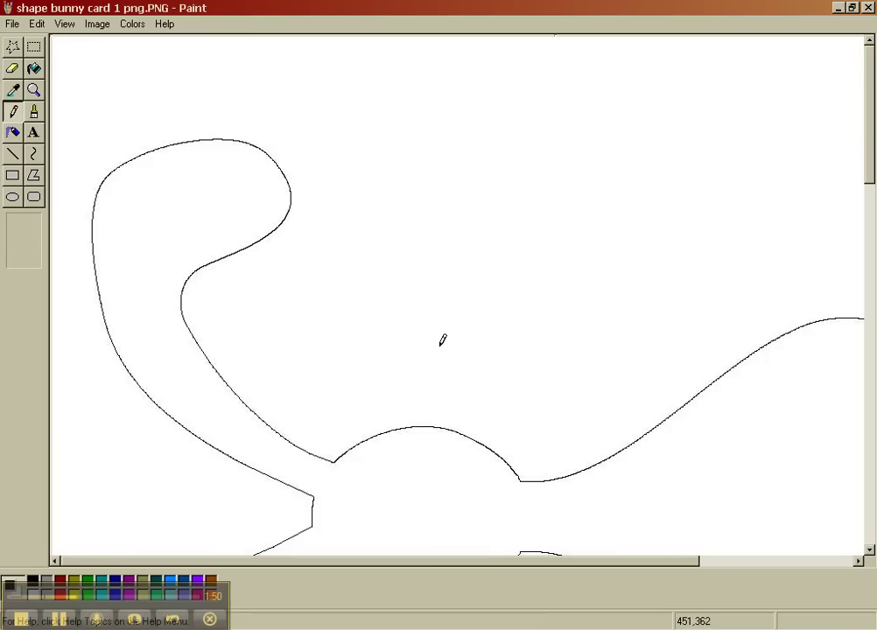
Step: Save the outline as a JPEG with 'placecard' inserted after 'card 1' in the name, then close Paint
left_click(12, 23)
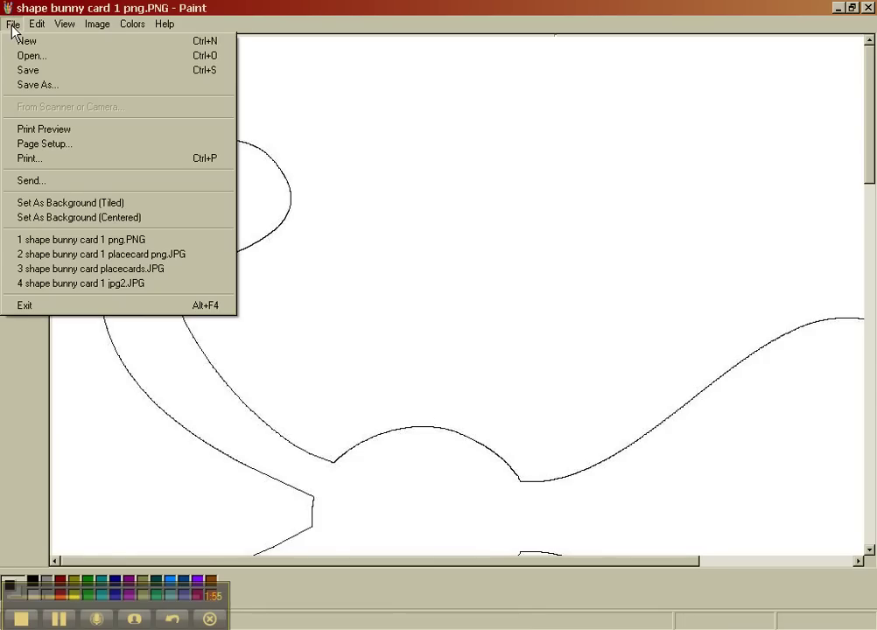
left_click(28, 85)
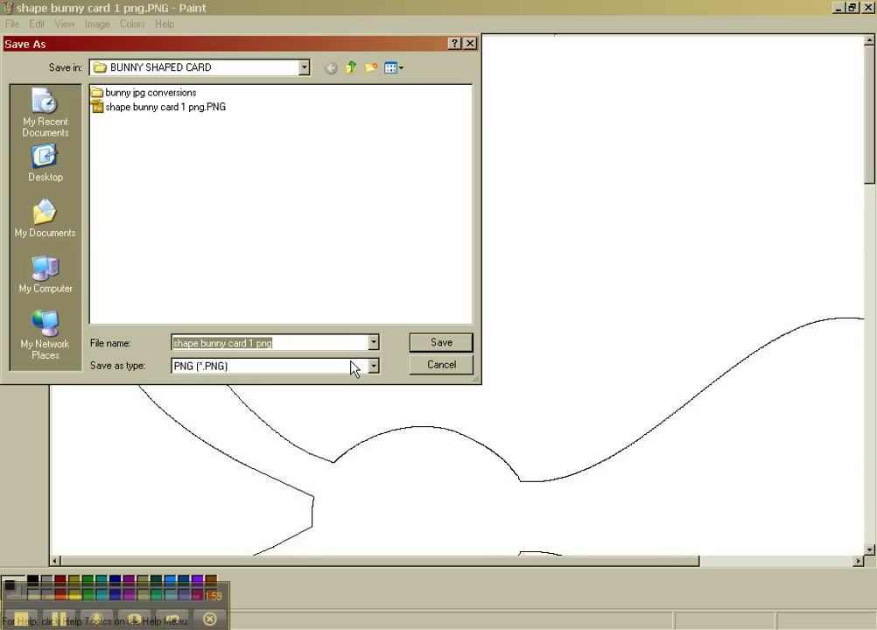
left_click(353, 367)
left_click(285, 426)
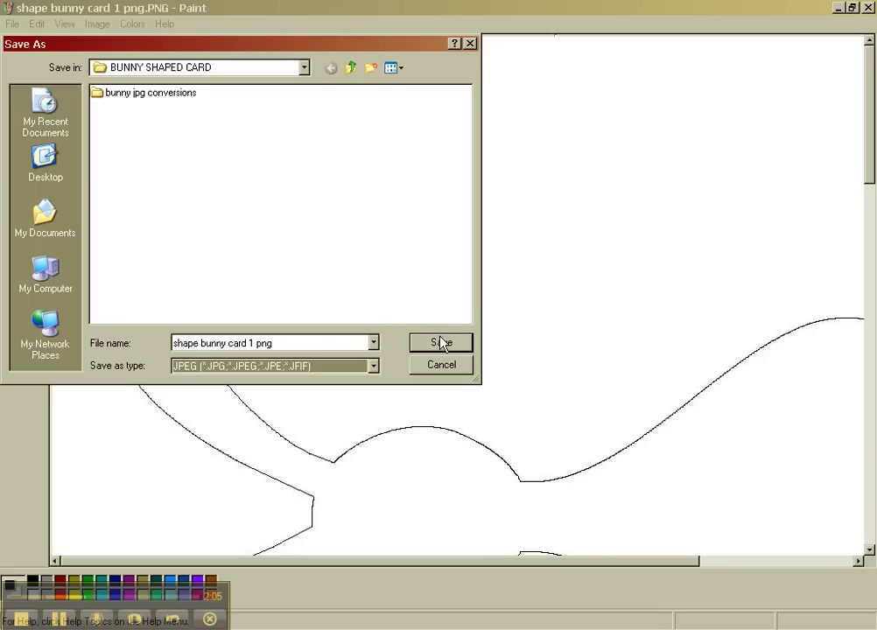
left_click(264, 343)
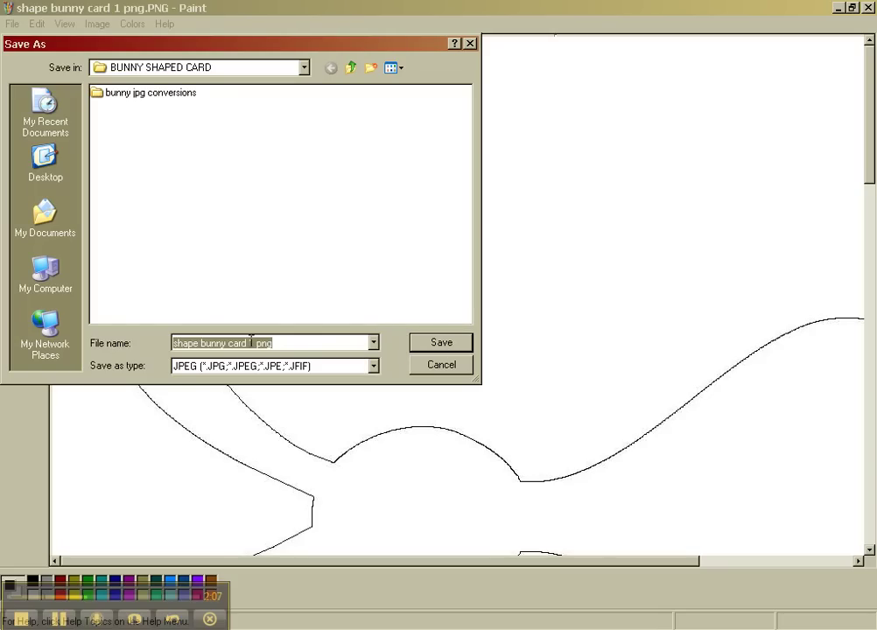
left_click(252, 344)
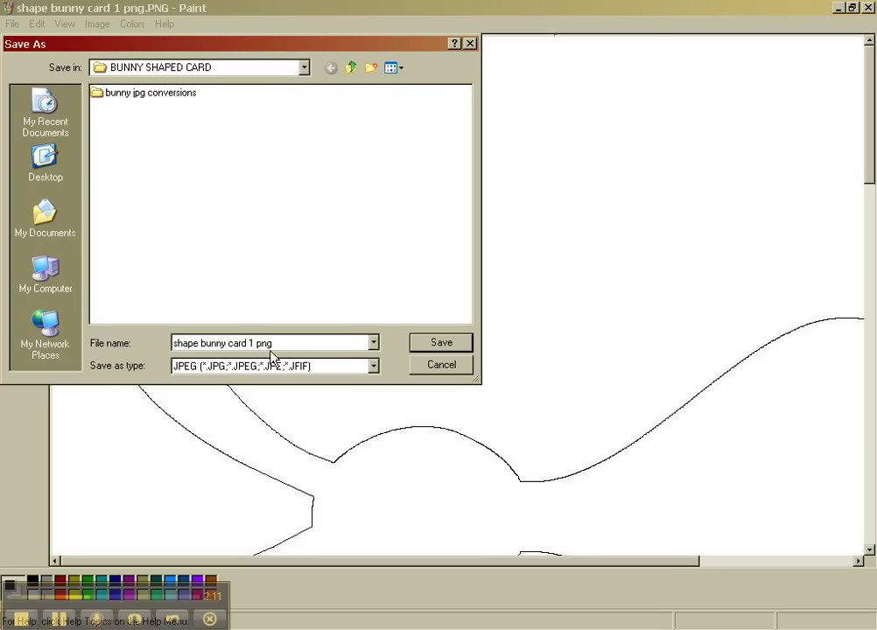
type("placecard")
left_click(444, 345)
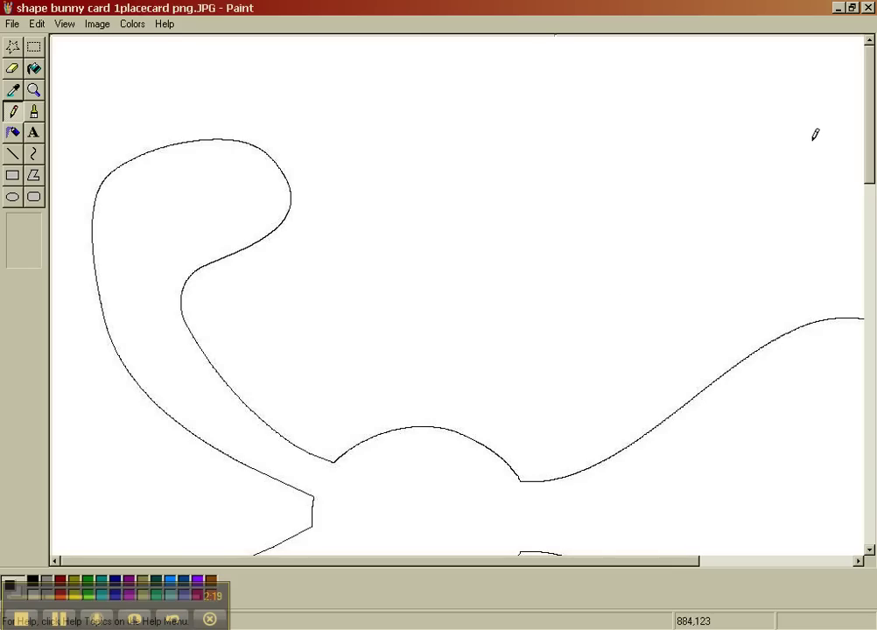
left_click(868, 8)
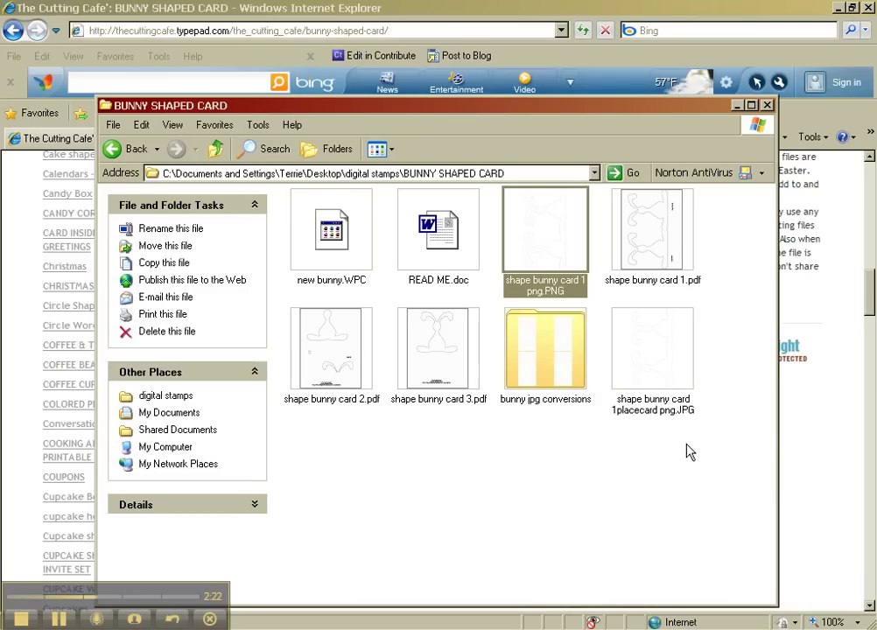
left_click(675, 376)
double_click(675, 376)
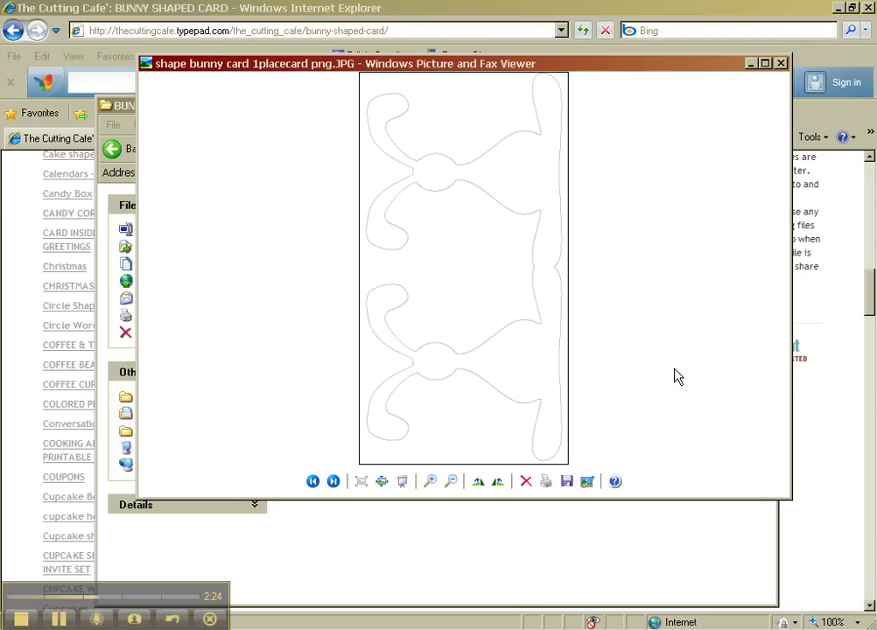
left_click(781, 64)
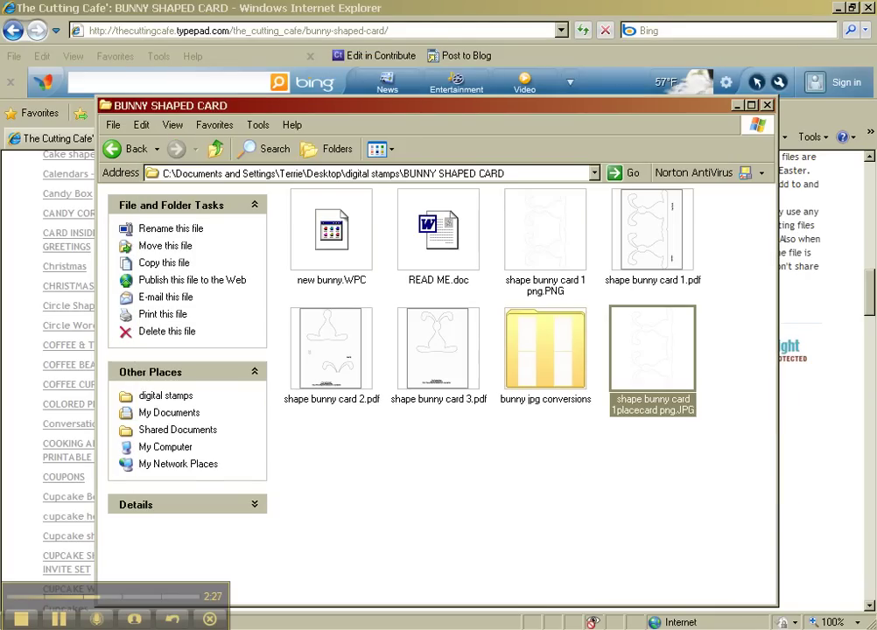
left_click(63, 620)
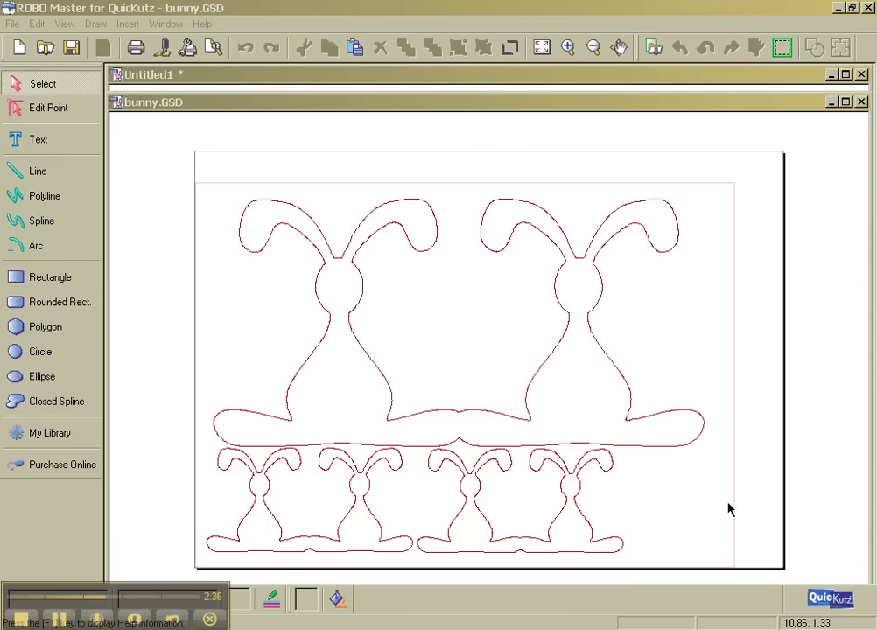
Step: Bring the blank Untitled1 document in front of the bunny.GSD layout
left_click(377, 75)
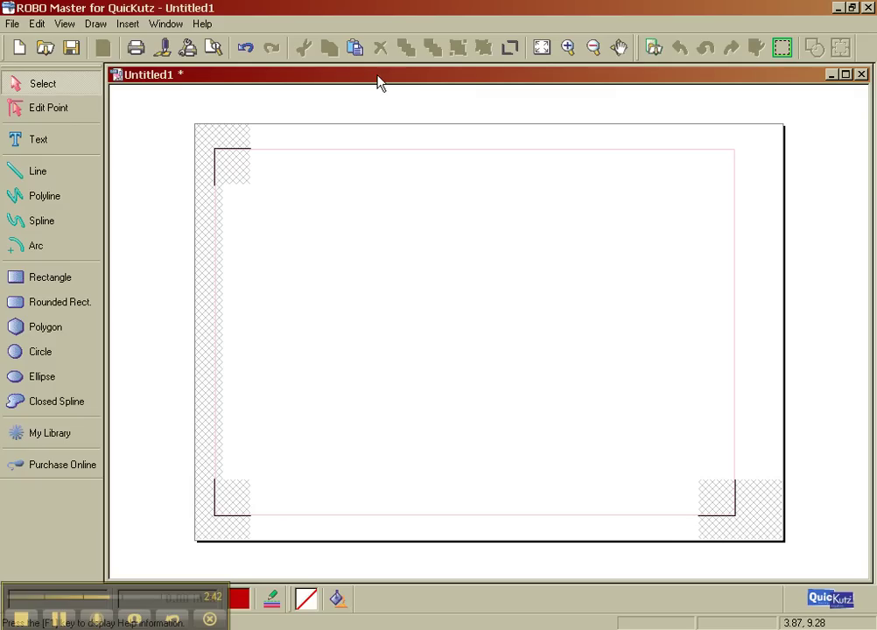
Step: Confirm Untitled1's Document Settings as User Size 2, 12 x 8.50 inch landscape
left_click(14, 24)
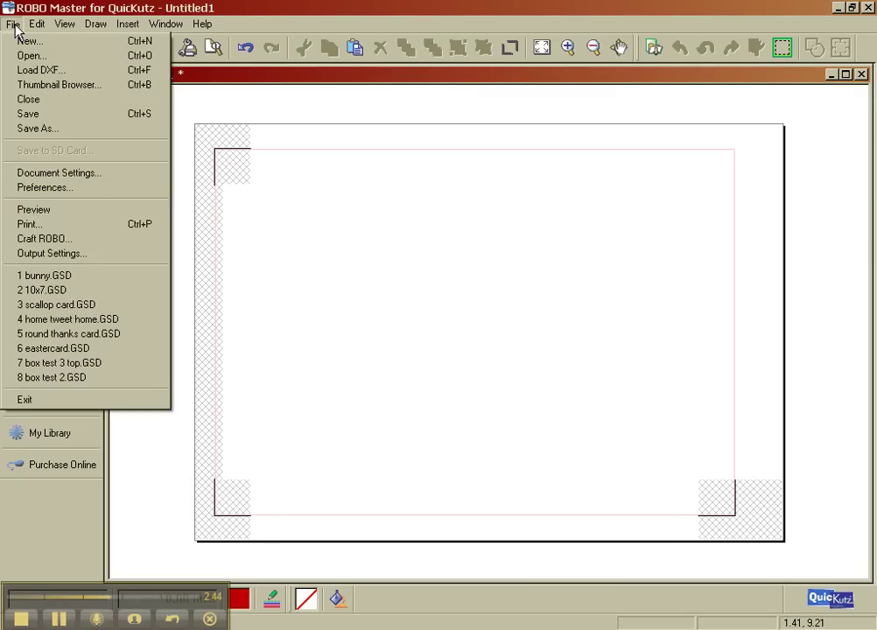
left_click(31, 173)
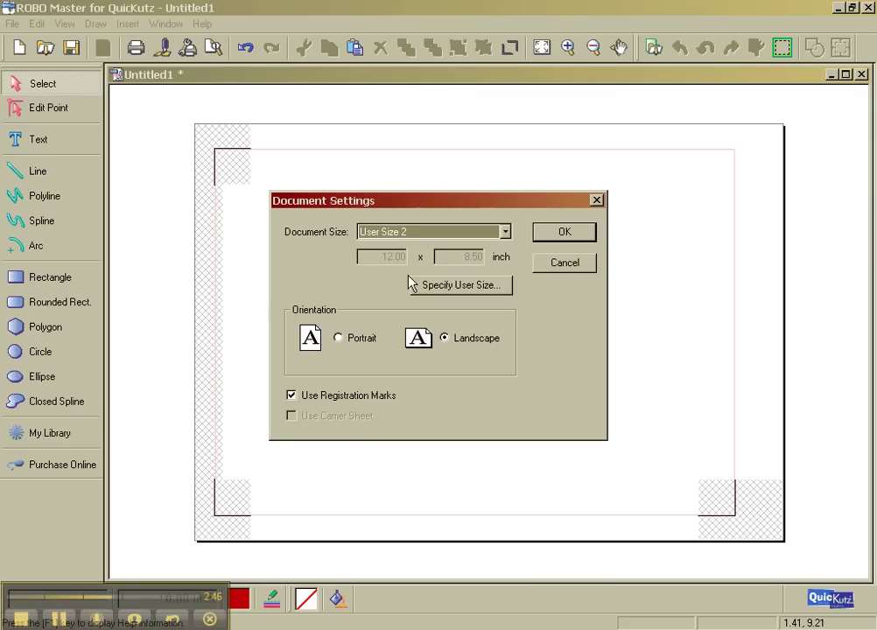
left_click(575, 239)
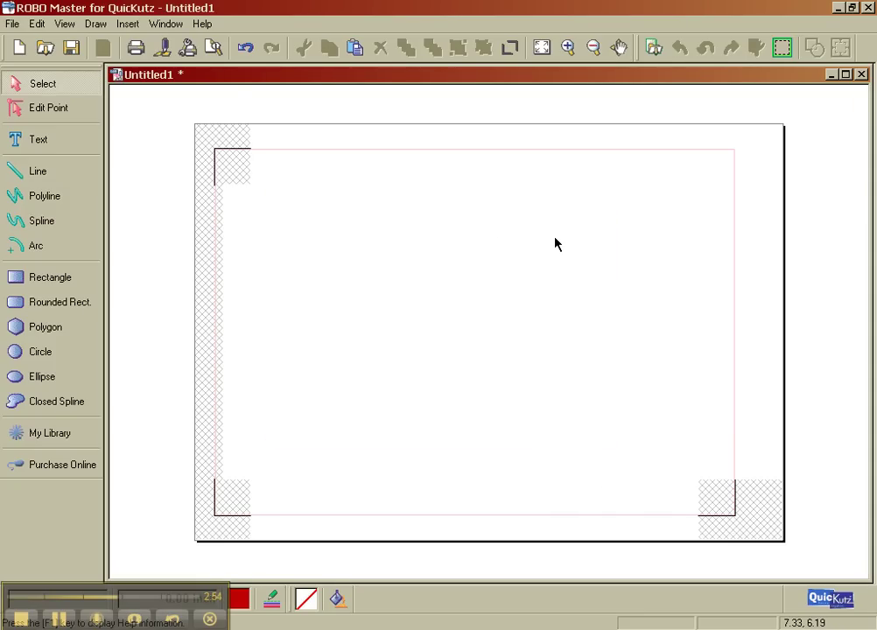
left_click(128, 24)
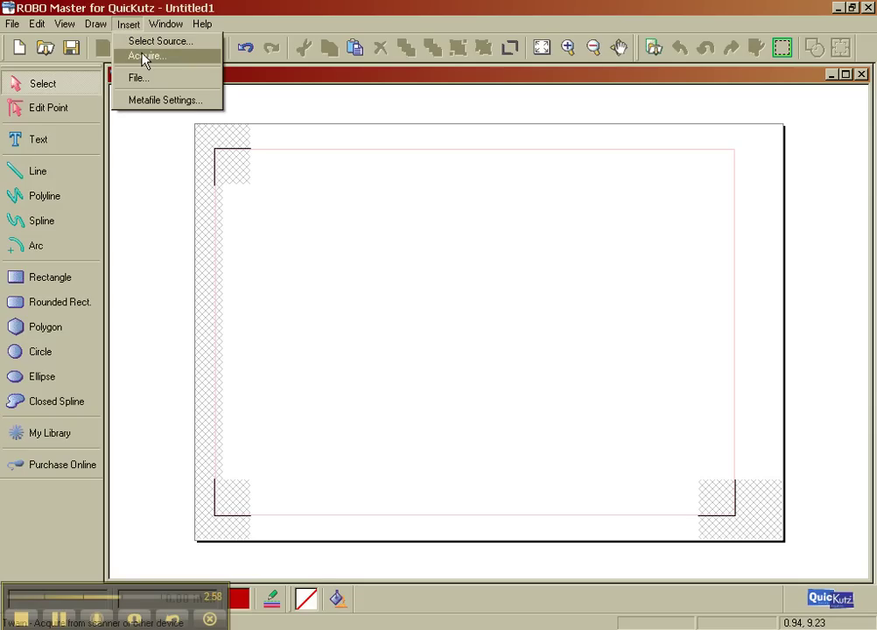
Step: Insert the bunny place card JPG file and place it on the page's left side
left_click(136, 81)
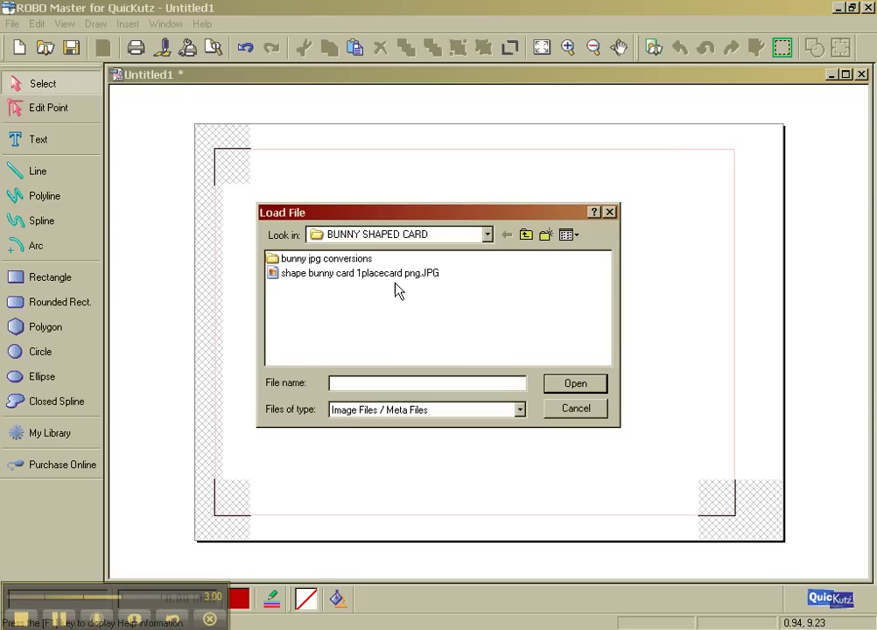
left_click(392, 275)
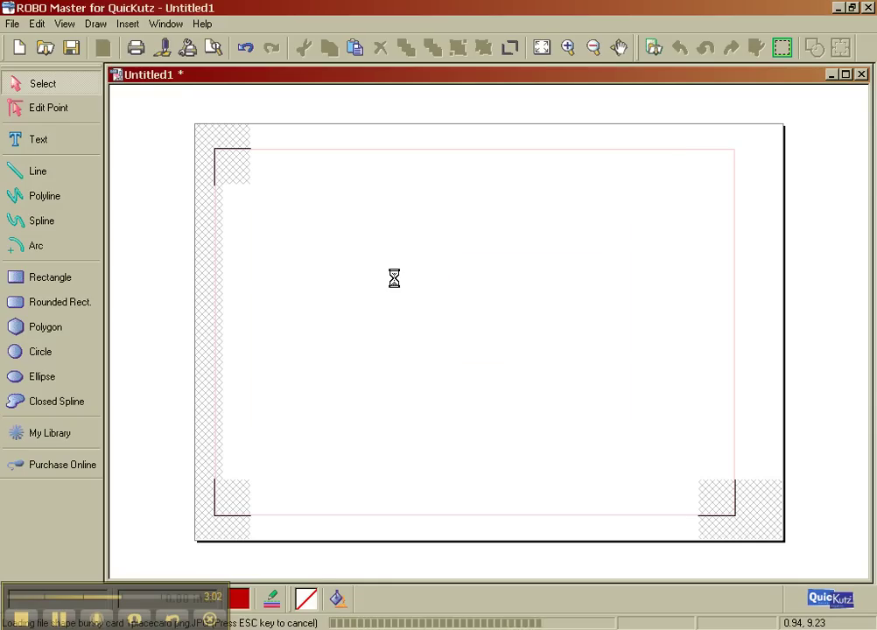
left_click(241, 464)
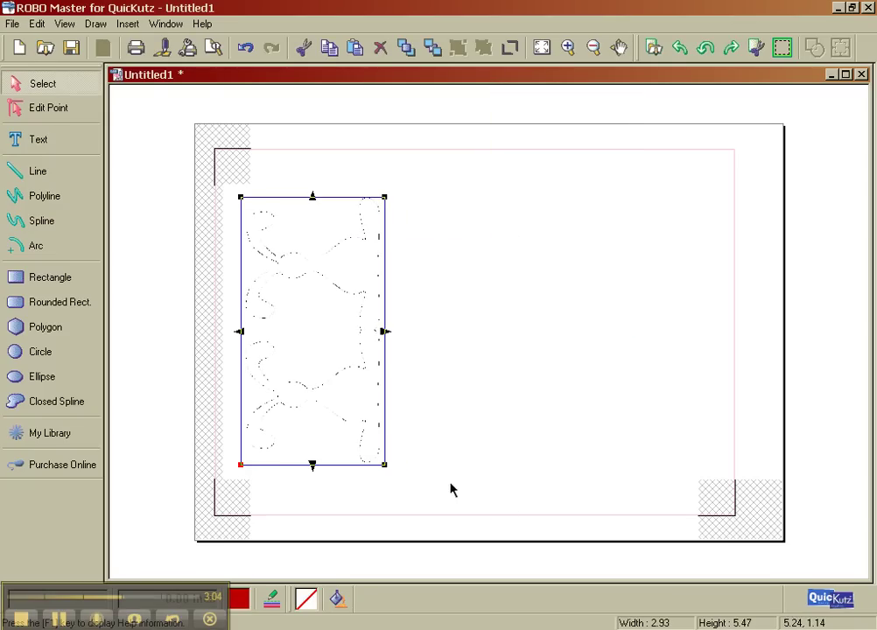
Step: Trace the image with Get Outline, outer frame only, and paste the 2.93 x 5.47 inch outline
right_click(360, 417)
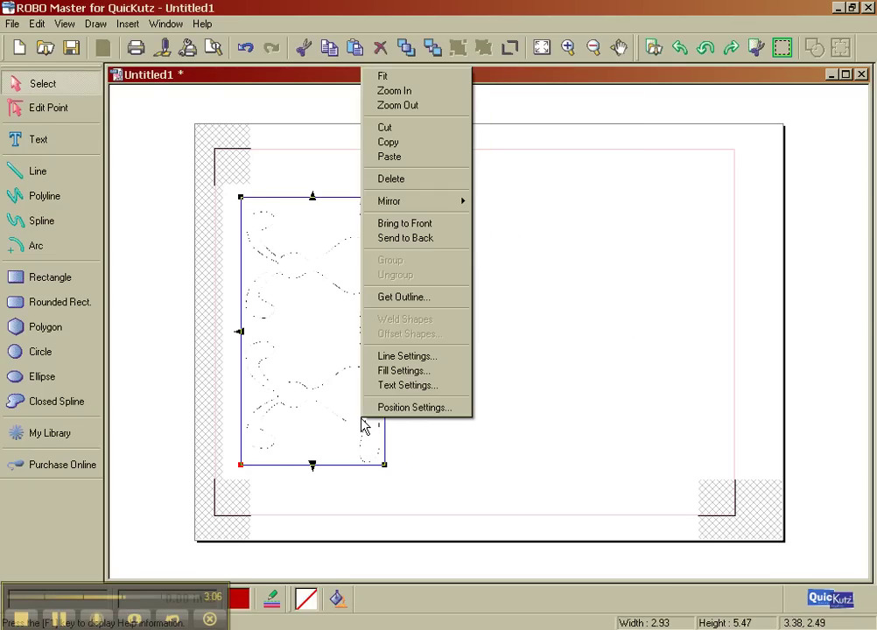
left_click(420, 298)
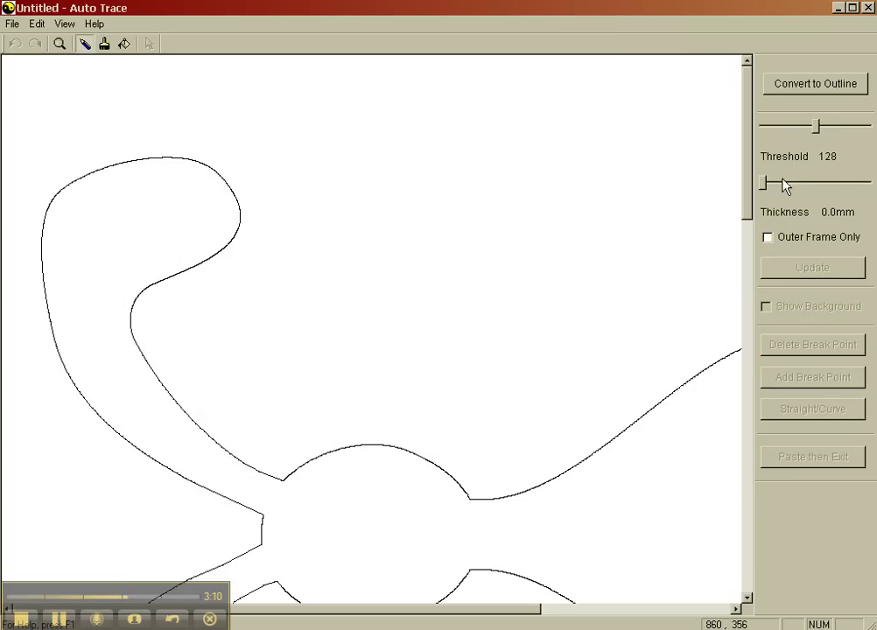
left_click(769, 238)
left_click(768, 238)
left_click(774, 85)
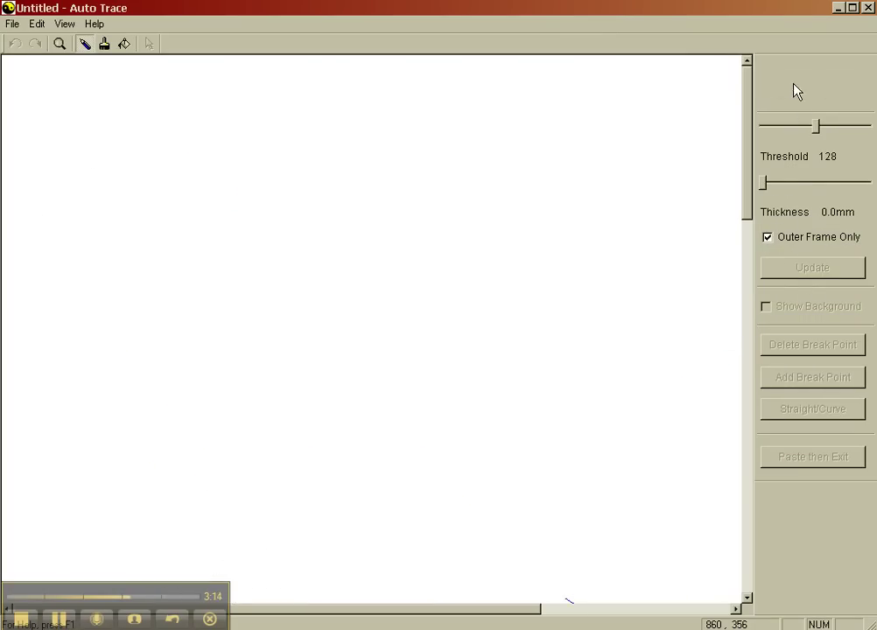
left_click(824, 462)
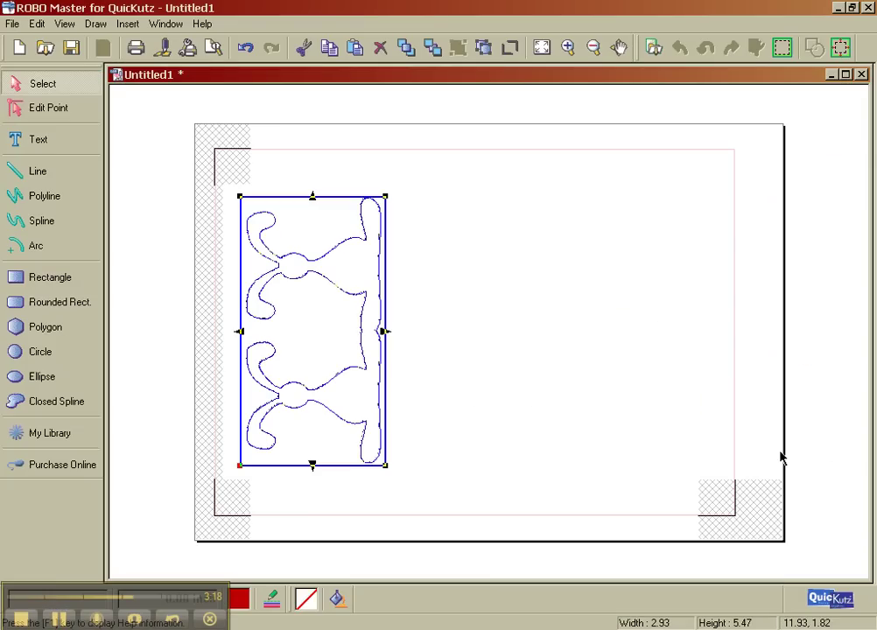
Step: Ungroup the traced design, move the source image aside and delete it
right_click(361, 352)
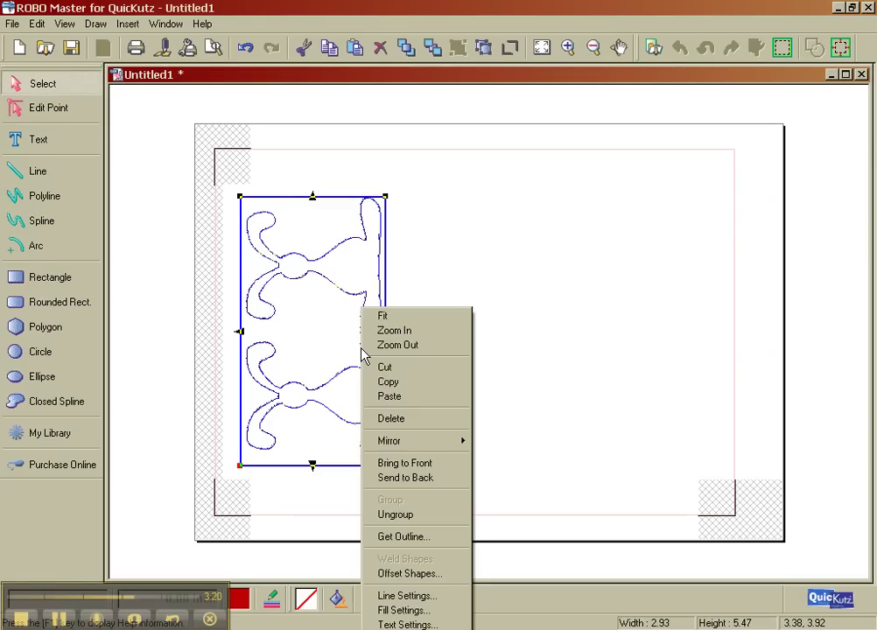
left_click(407, 517)
left_click(464, 453)
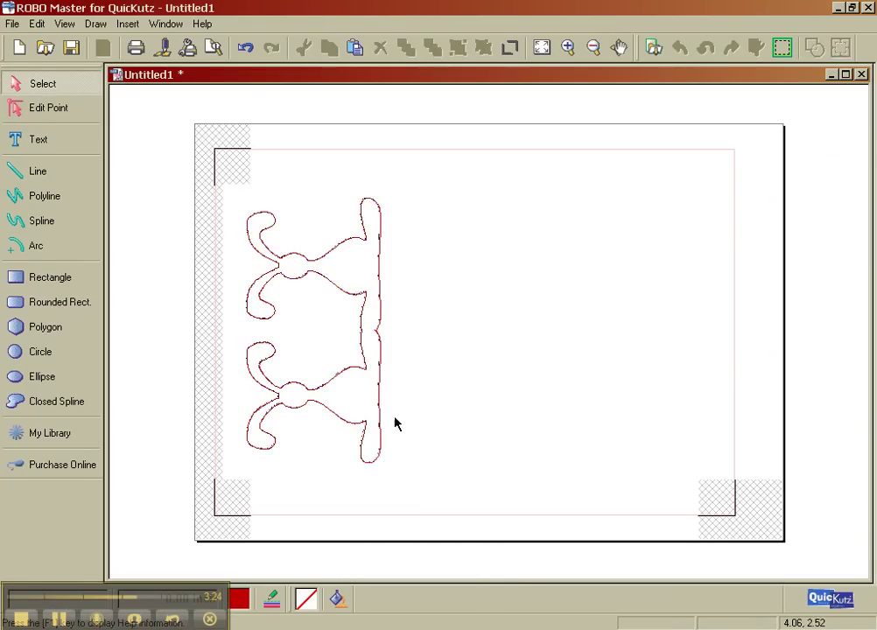
left_click(359, 365)
left_click_drag(364, 366, 544, 366)
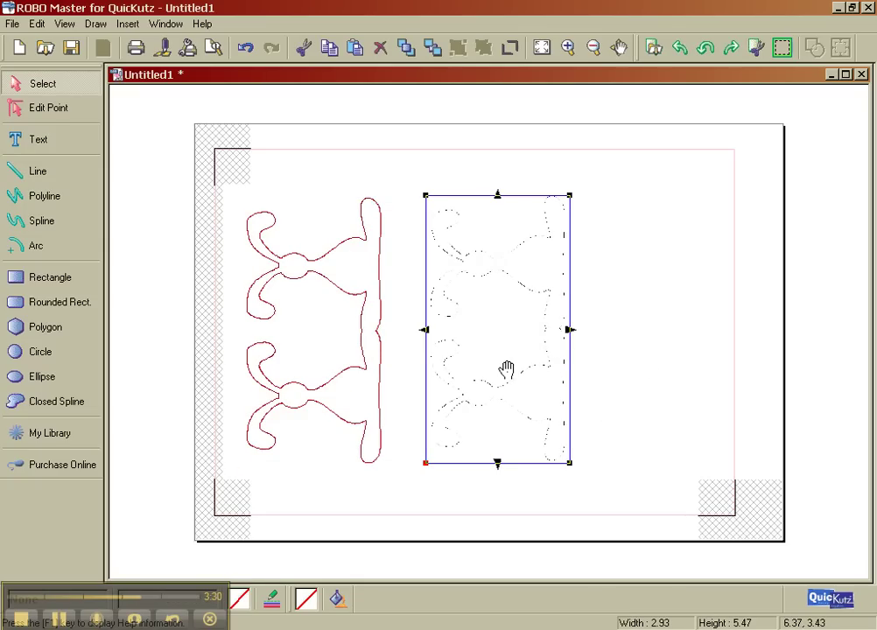
key("Delete")
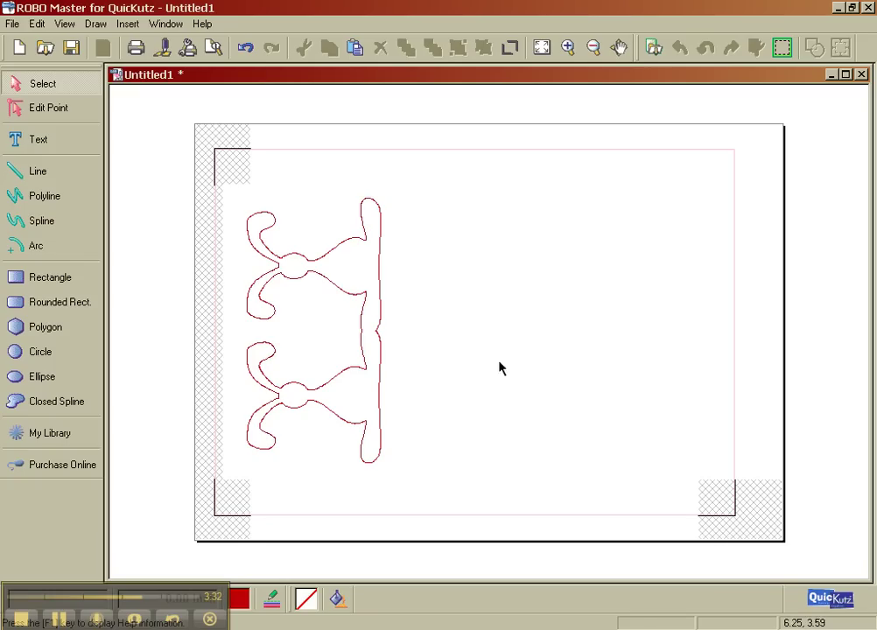
Step: Rotate the bunny outline 90° in Position Settings and move it to the upper middle
left_click(364, 289)
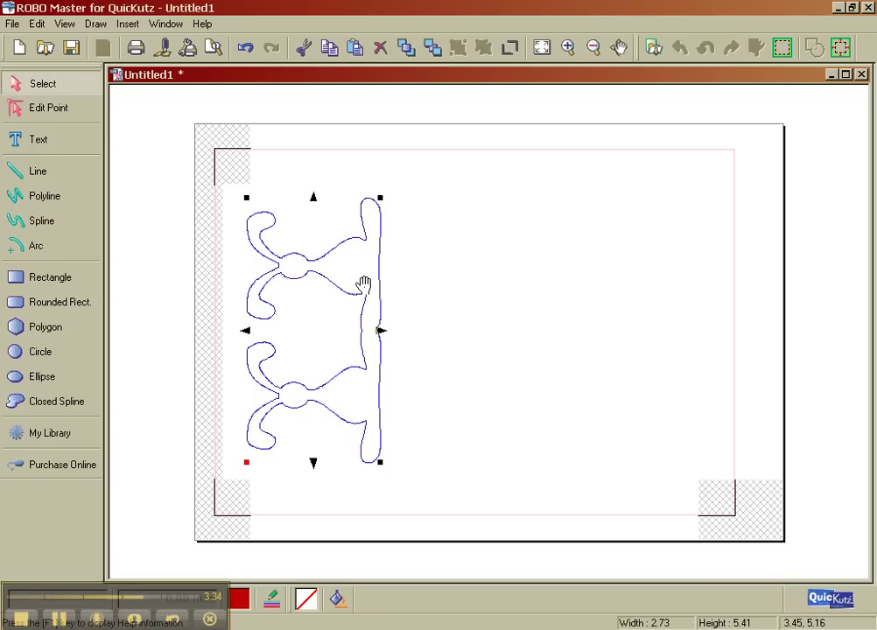
left_click(364, 285)
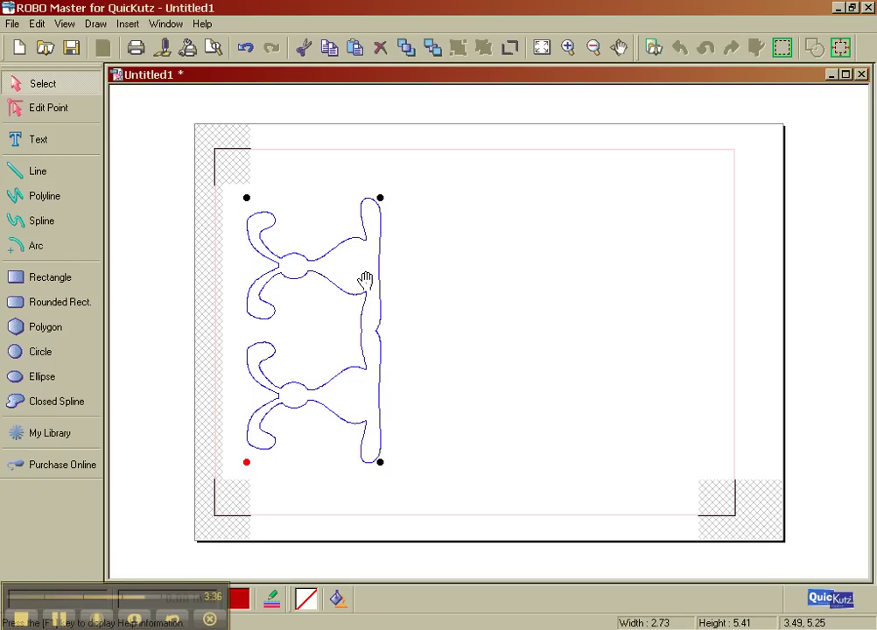
right_click(367, 285)
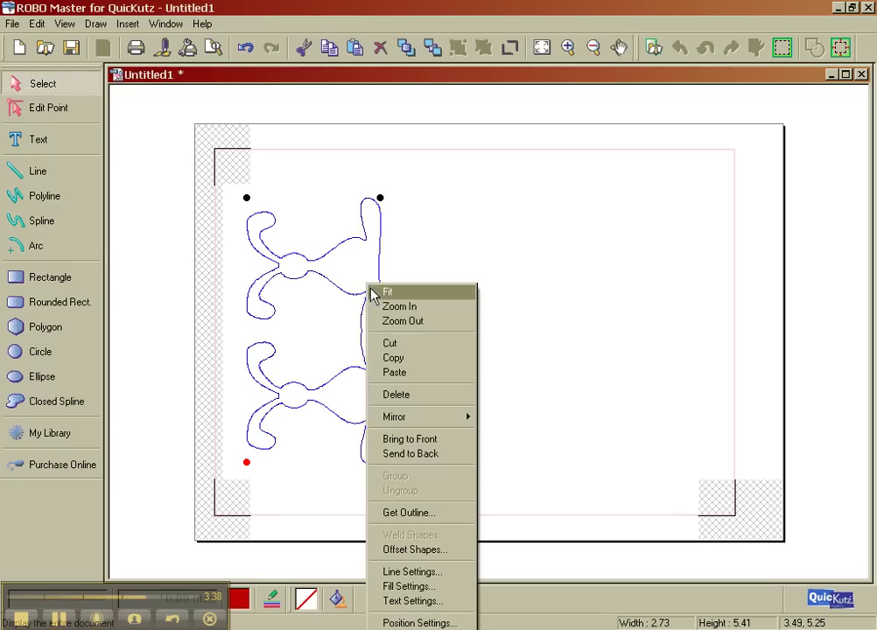
left_click(403, 622)
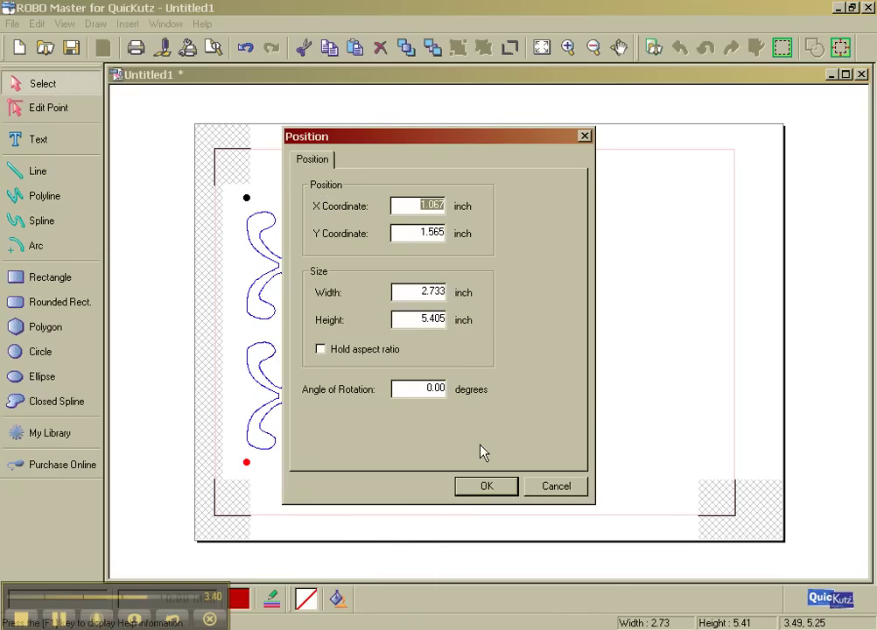
left_click(442, 389)
type("90")
key("Return")
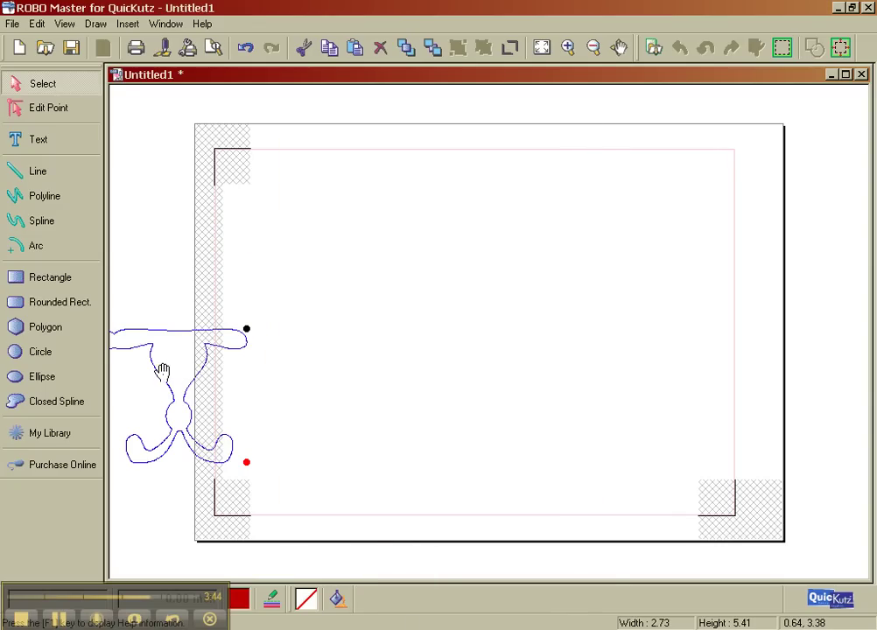
left_click_drag(163, 370, 467, 250)
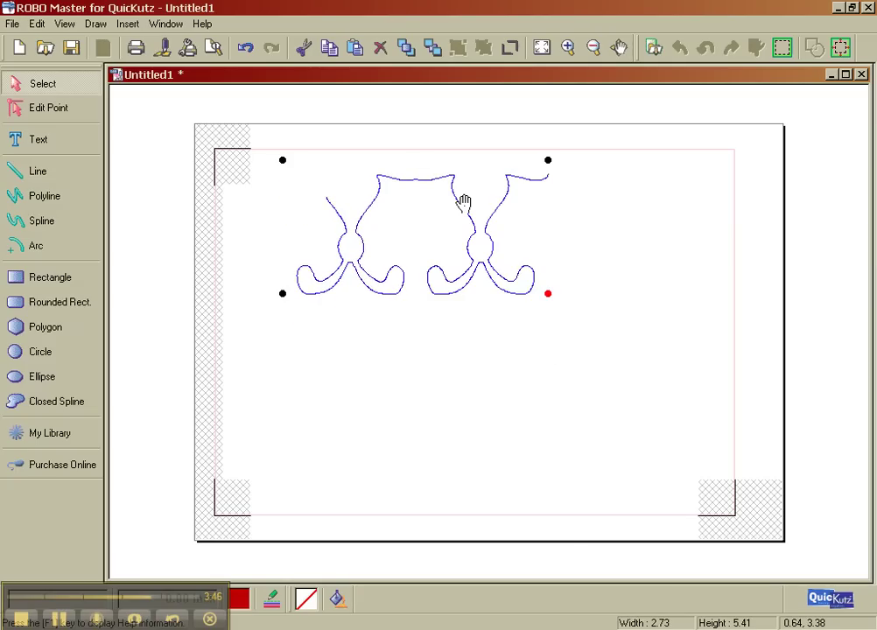
Step: Mirror the outline vertically so the bunnies stand upright, and move it lower left
right_click(465, 208)
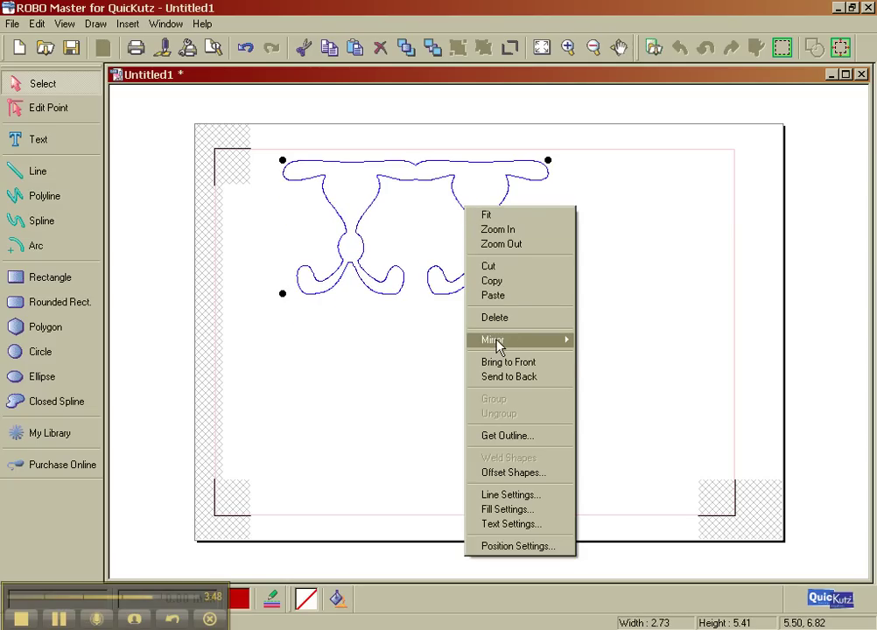
mouse_move(560, 342)
left_click(610, 354)
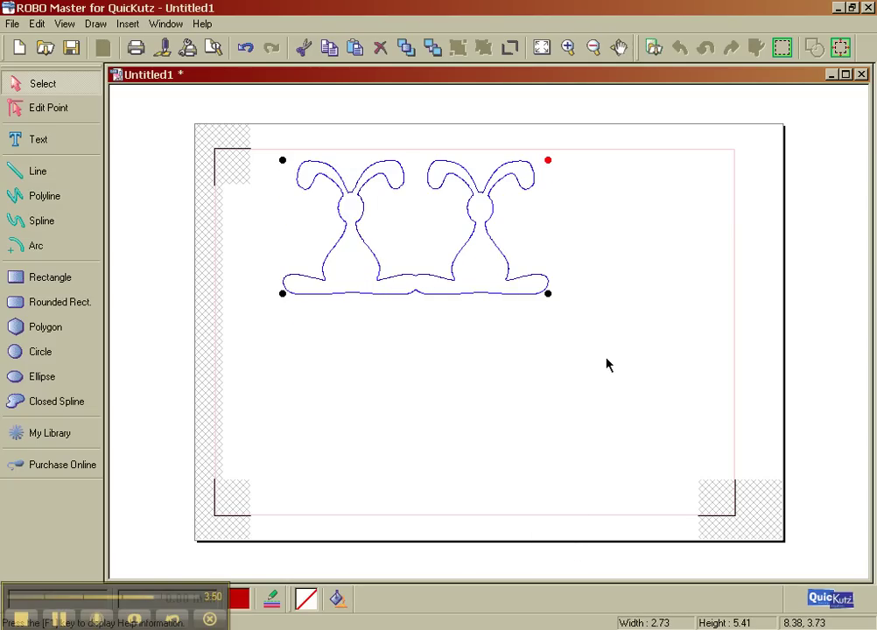
left_click_drag(415, 290, 366, 433)
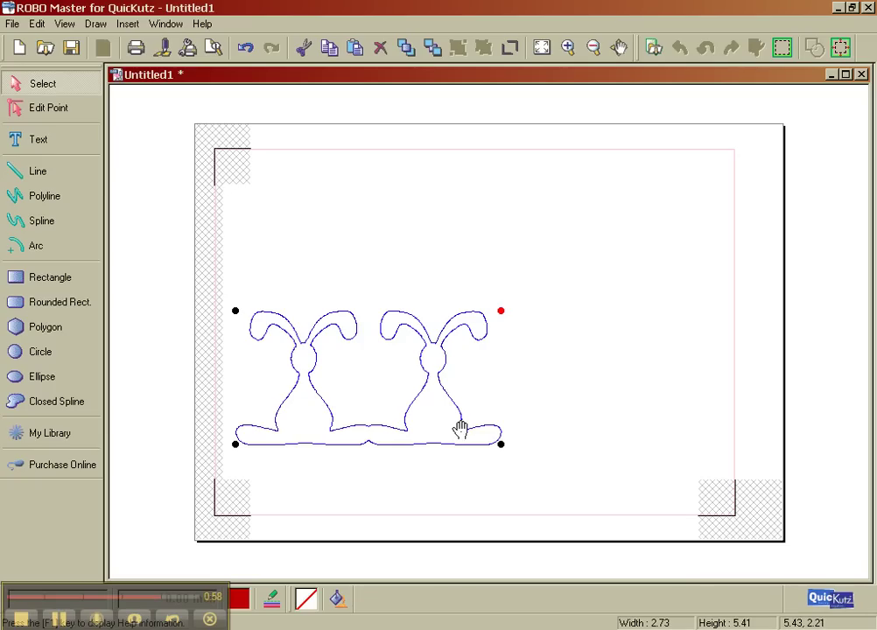
Step: Shrink the bunny outline to about 1.84 x 3.64 inches, then set the drawing aside
left_click(532, 458)
left_click(482, 441)
left_click_drag(502, 446, 448, 401)
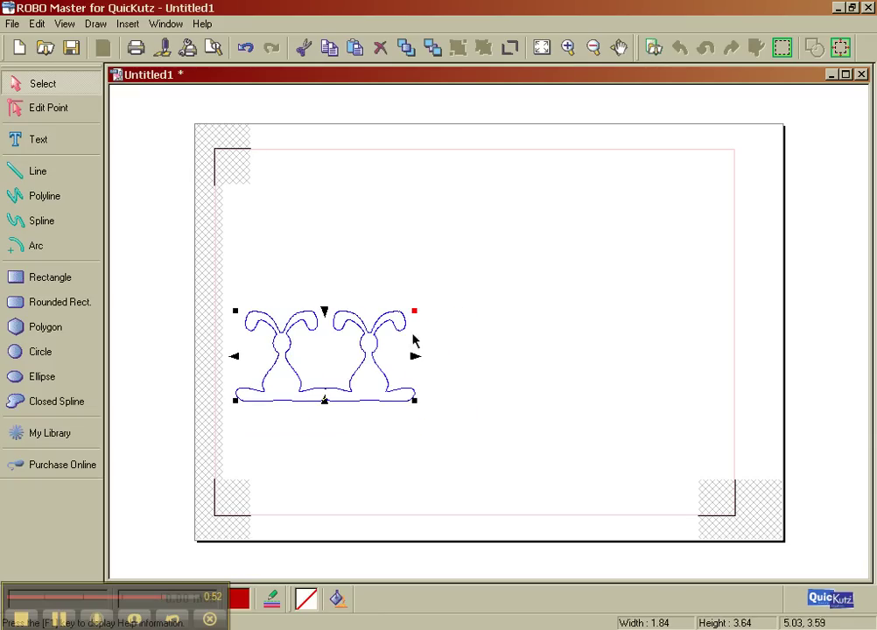
left_click(833, 76)
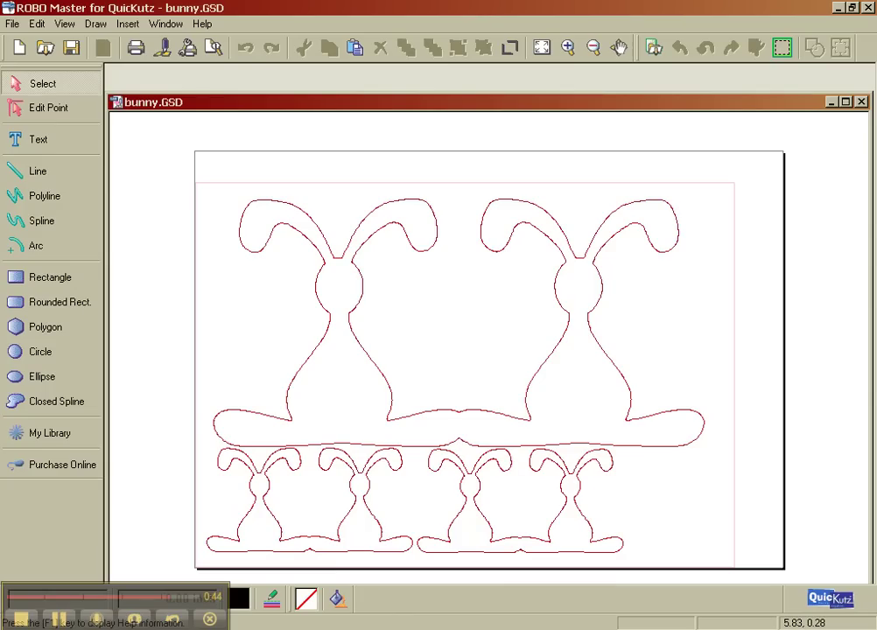
Step: Bring the BUNNY SHAPED CARD folder forward from the grouped Explorer taskbar button
left_click(315, 629)
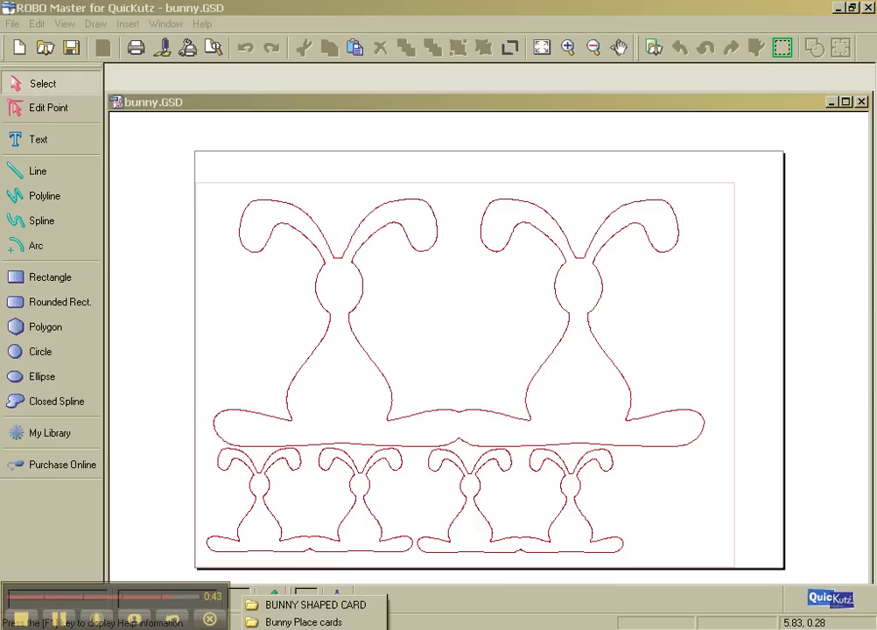
left_click(341, 605)
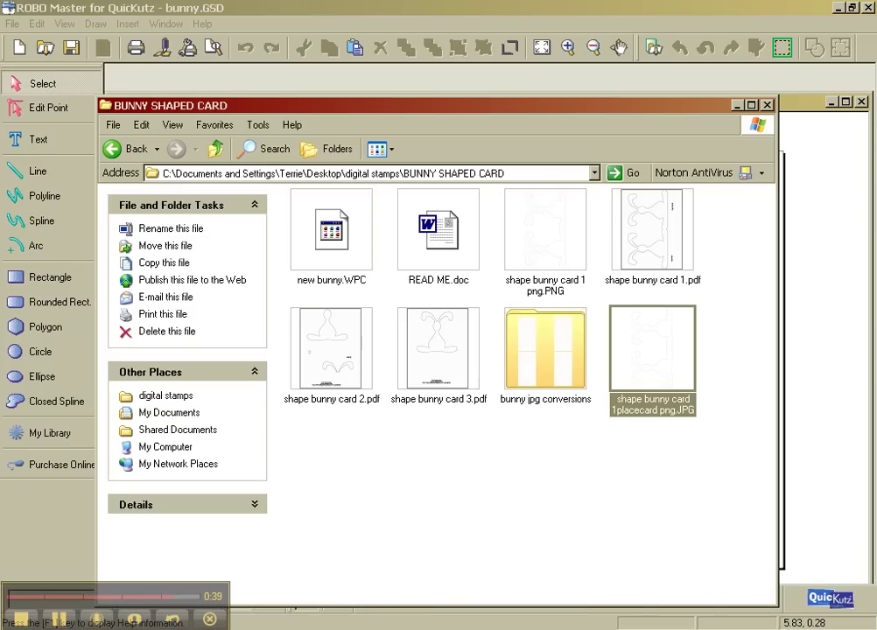
left_click(315, 629)
Step: Open bunny-placecard.jpg from Bunny Place cards, maximize the viewer, then show the previous picture
left_click(318, 622)
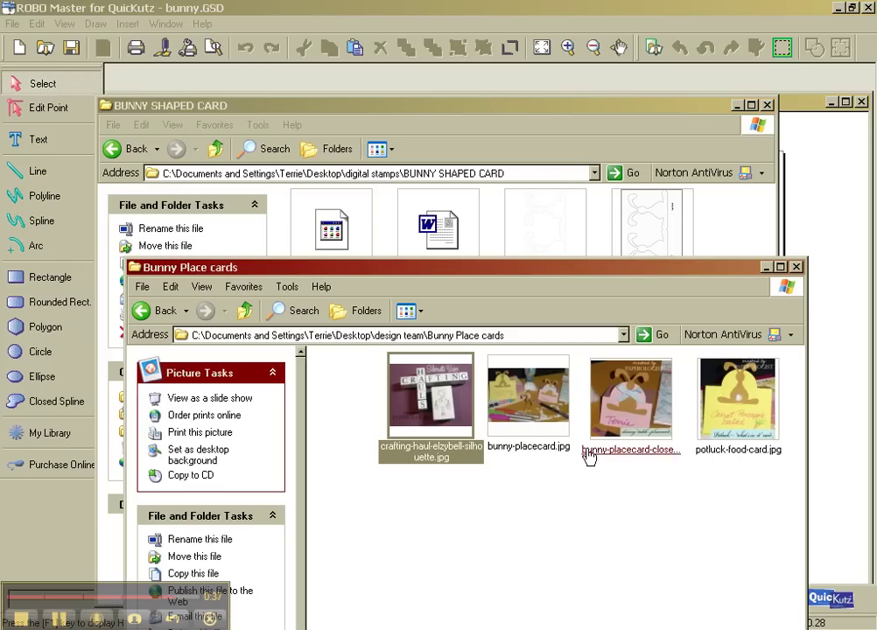
double_click(545, 416)
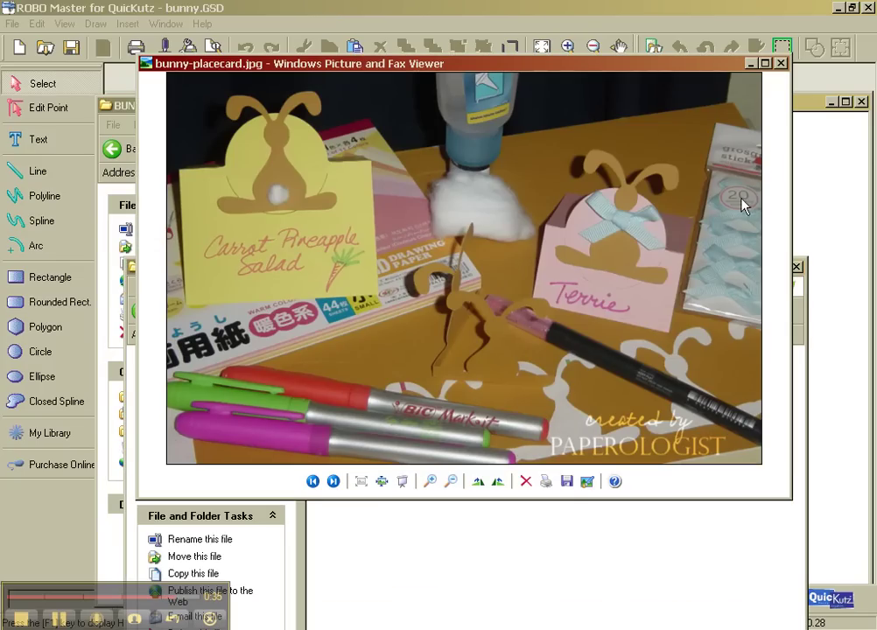
left_click(764, 63)
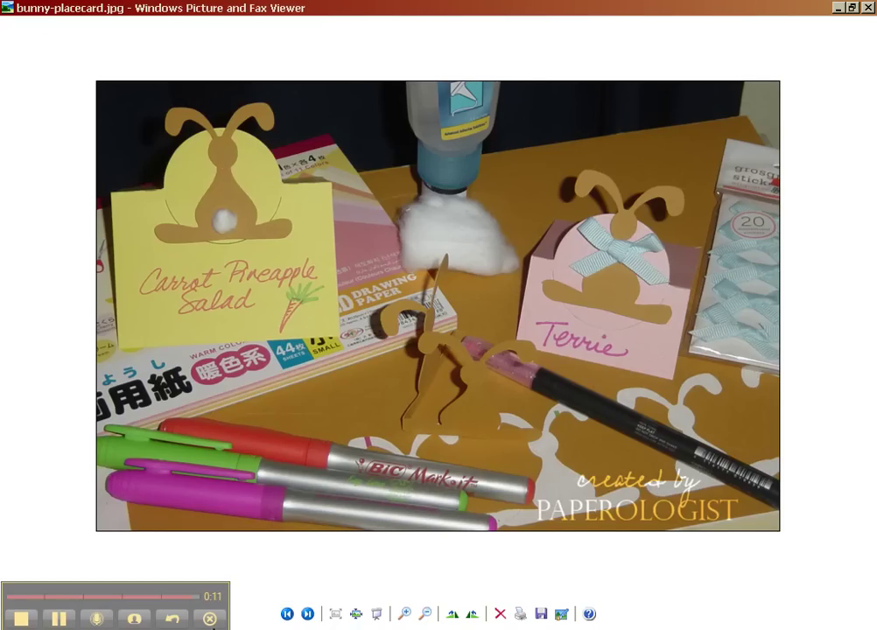
left_click(289, 615)
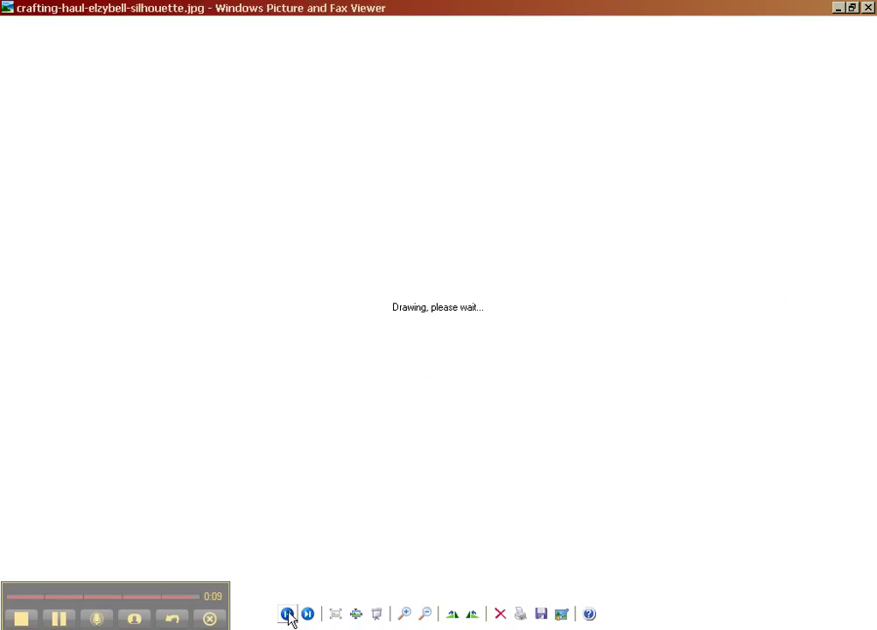